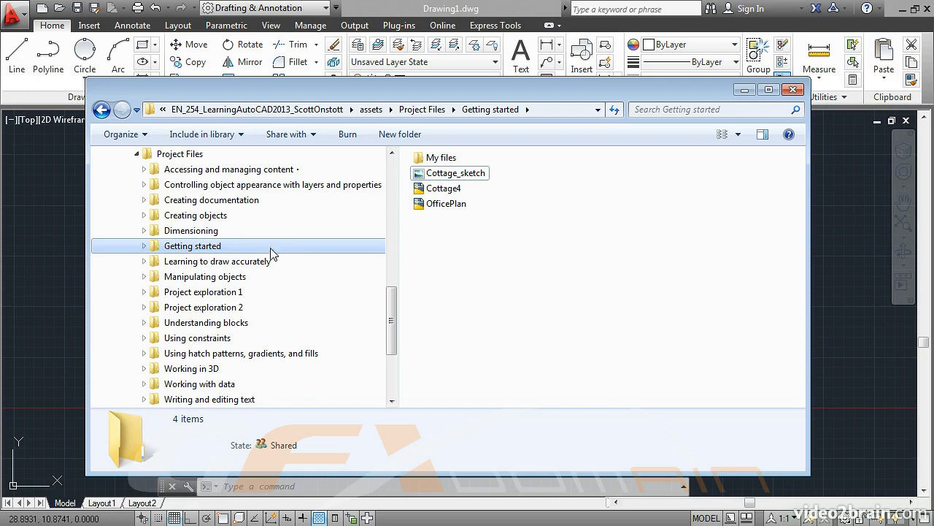
Open the Cottage_sketch image and examine the hatched bathroom wall beside the pocket door up close.
double_click(481, 177)
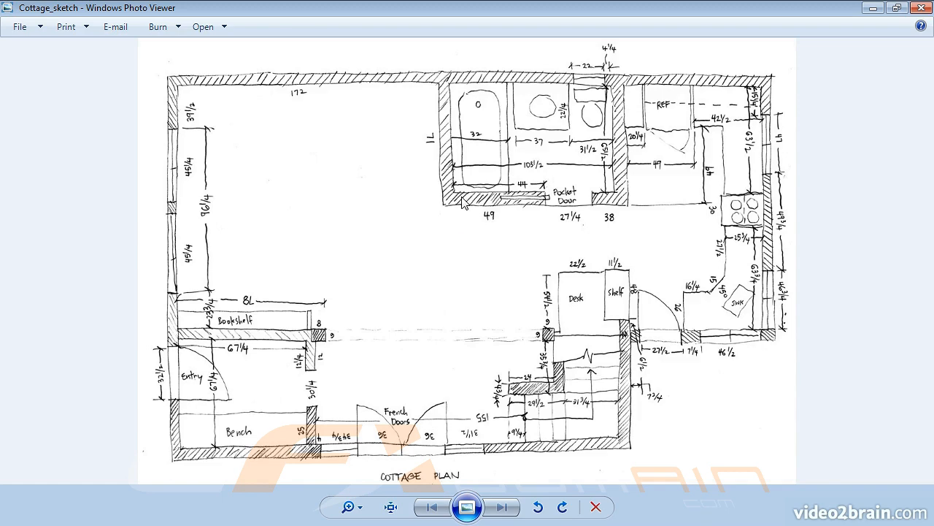
scroll(461, 203, up, 5)
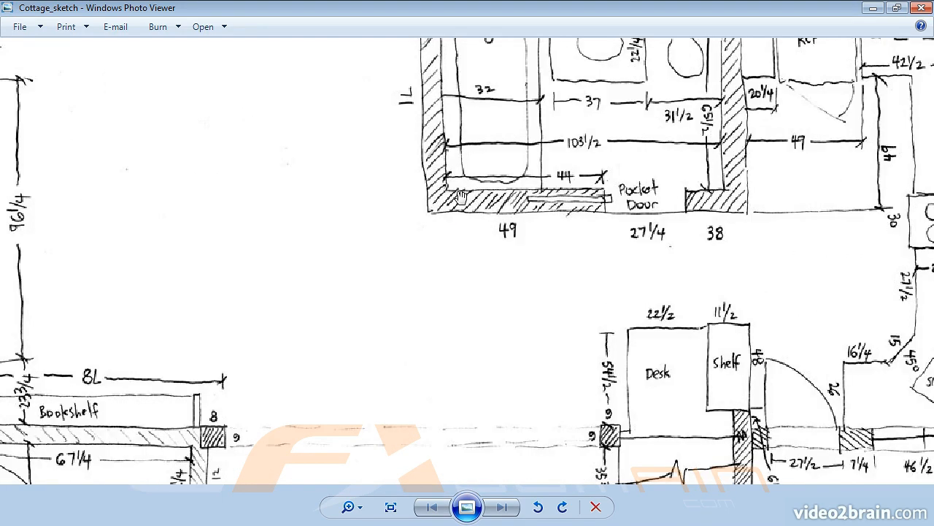
scroll(462, 196, up, 1)
scroll(461, 195, up, 3)
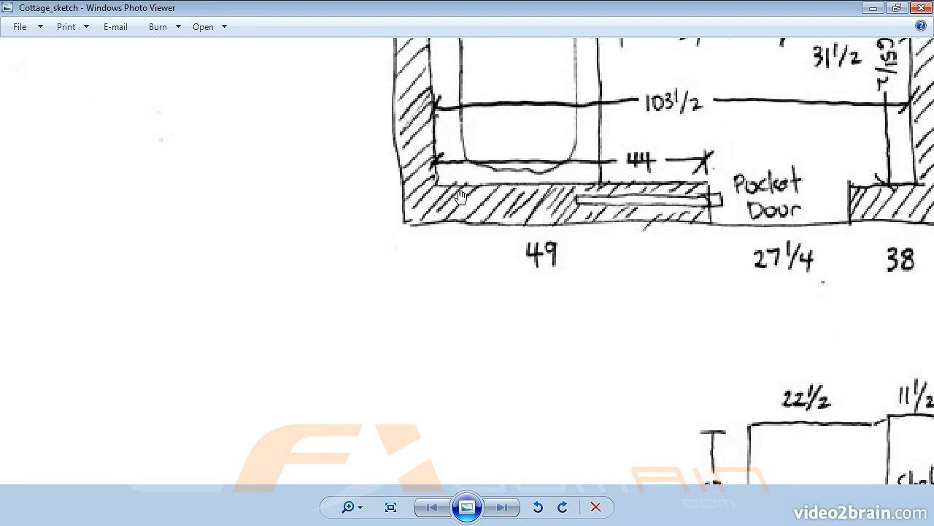
drag(465, 203, 381, 240)
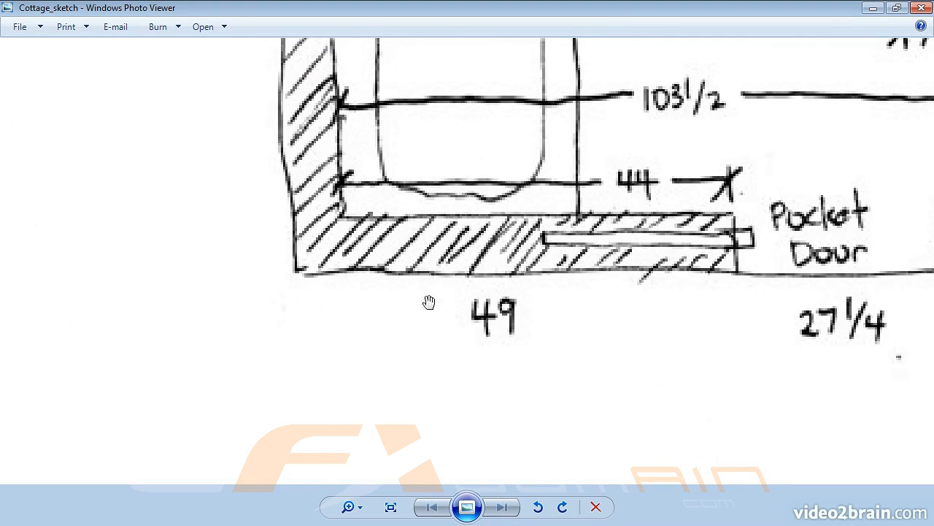
scroll(428, 301, up, 1)
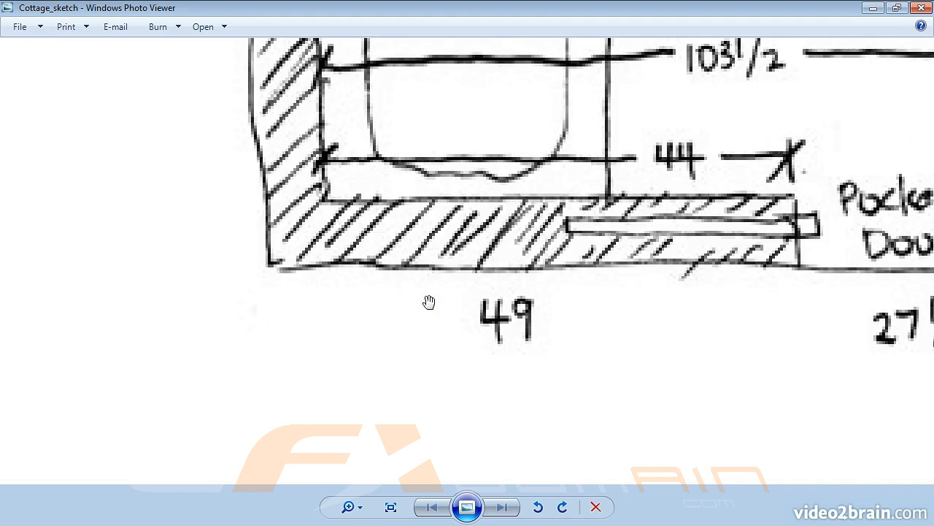
scroll(429, 302, up, 1)
scroll(428, 302, up, 1)
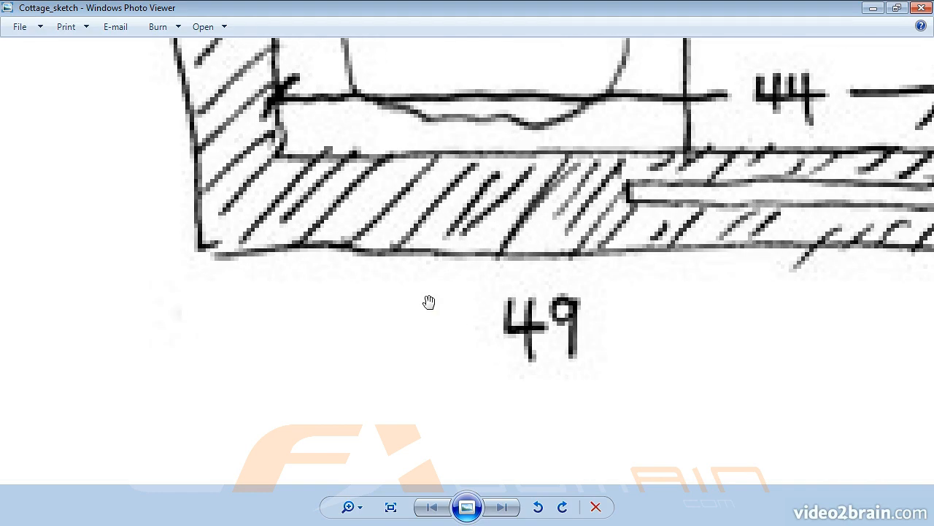
scroll(429, 301, up, 1)
scroll(428, 301, up, 1)
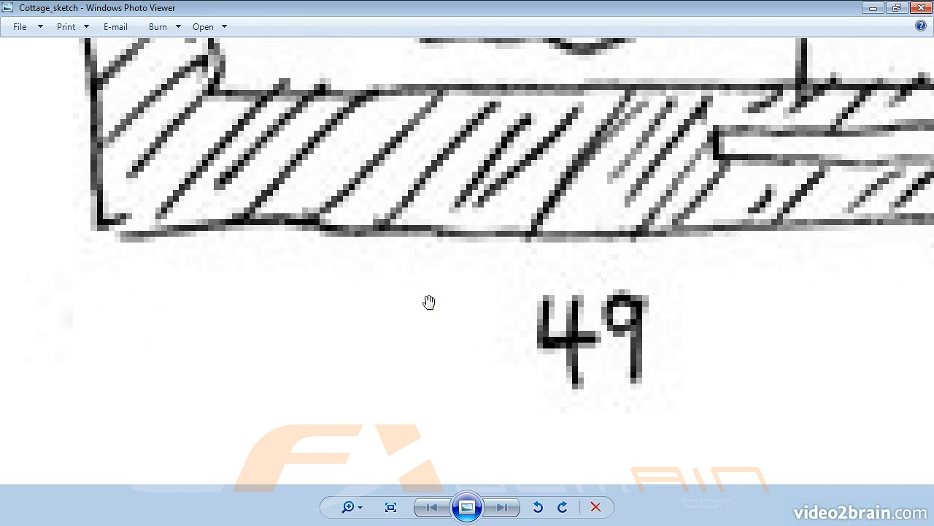
drag(412, 257, 416, 290)
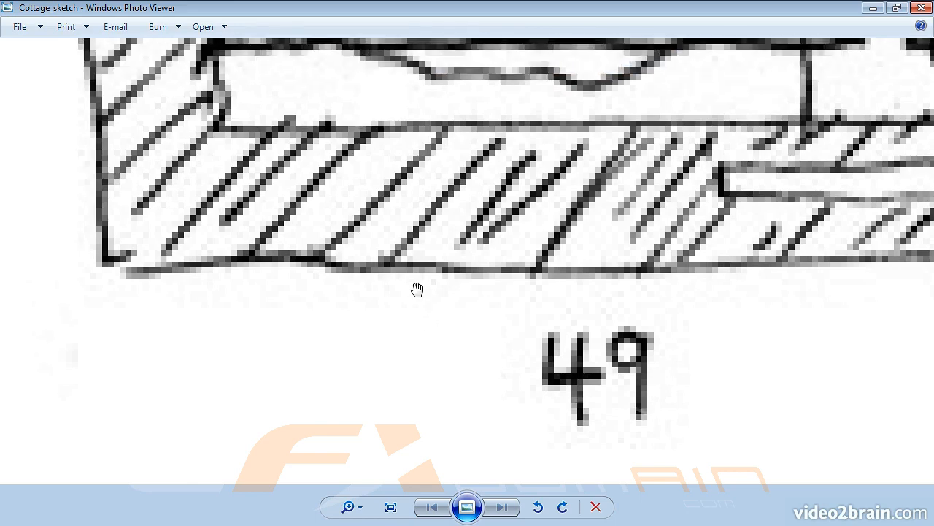
scroll(417, 290, up, 1)
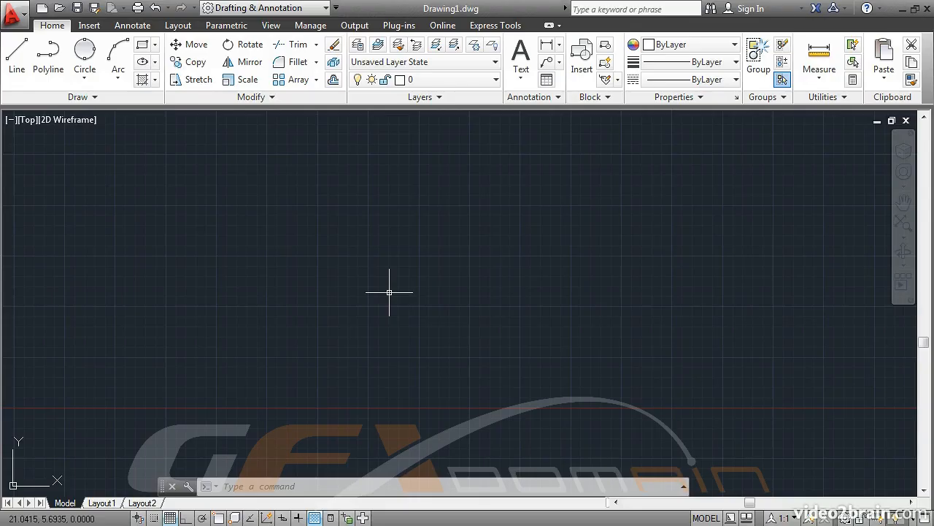
In AutoCAD, open the Cottage4 drawing from the Getting started folder.
click(58, 8)
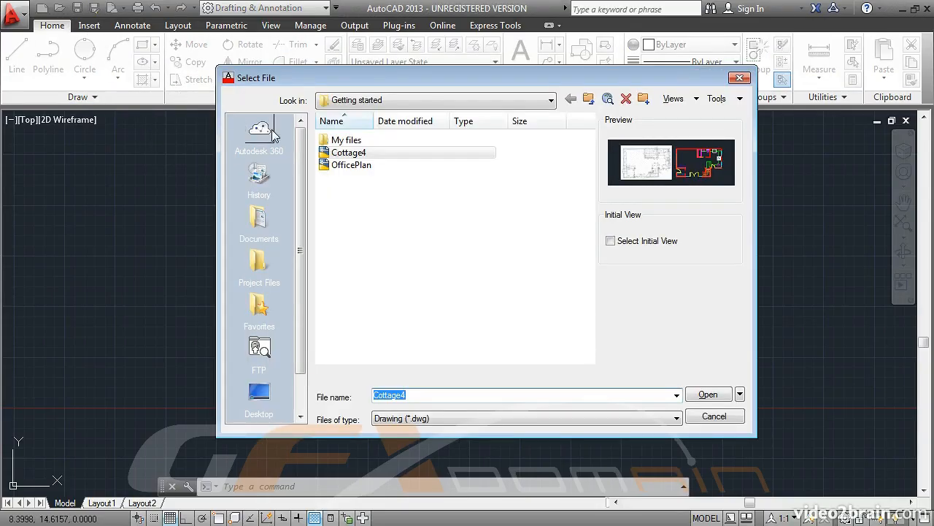
click(337, 152)
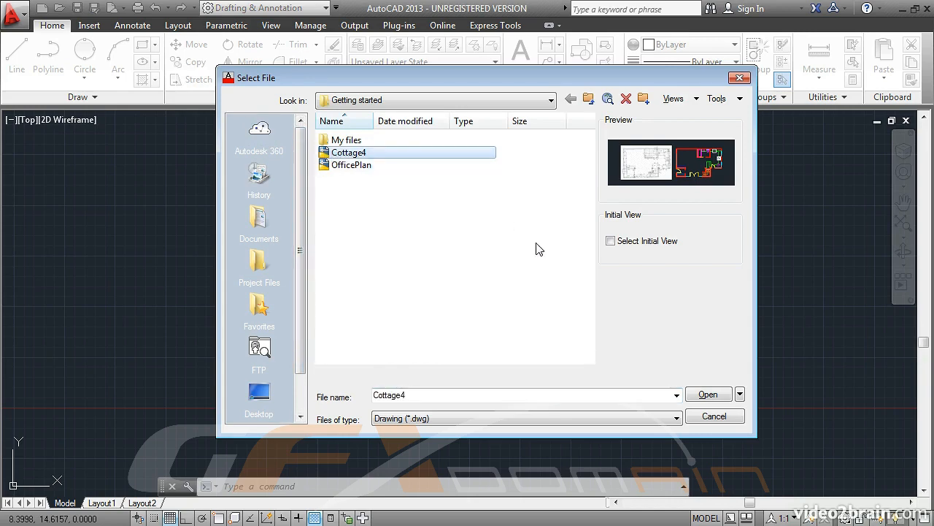
click(705, 394)
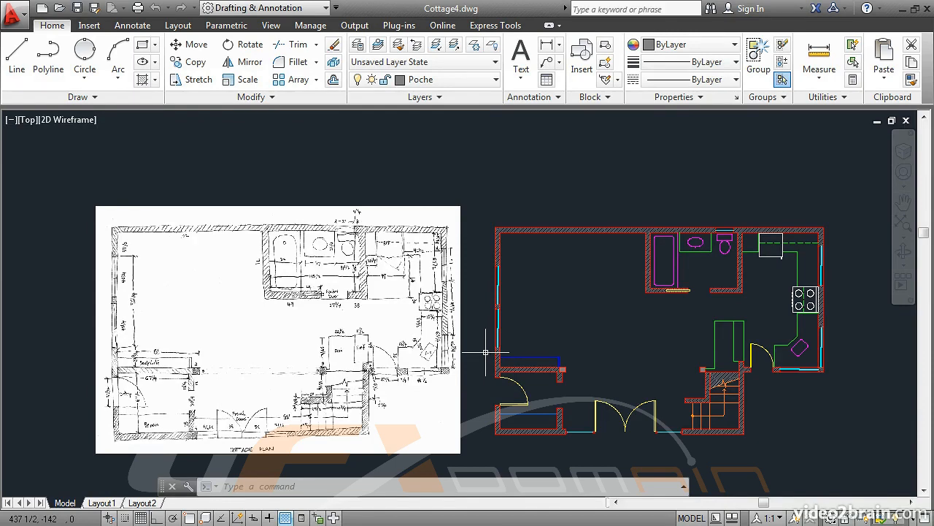
Examine the scanned sketch's line quality up close at the bathroom wall beside the pocket door, then return to the overall plan.
scroll(394, 378, up, 2)
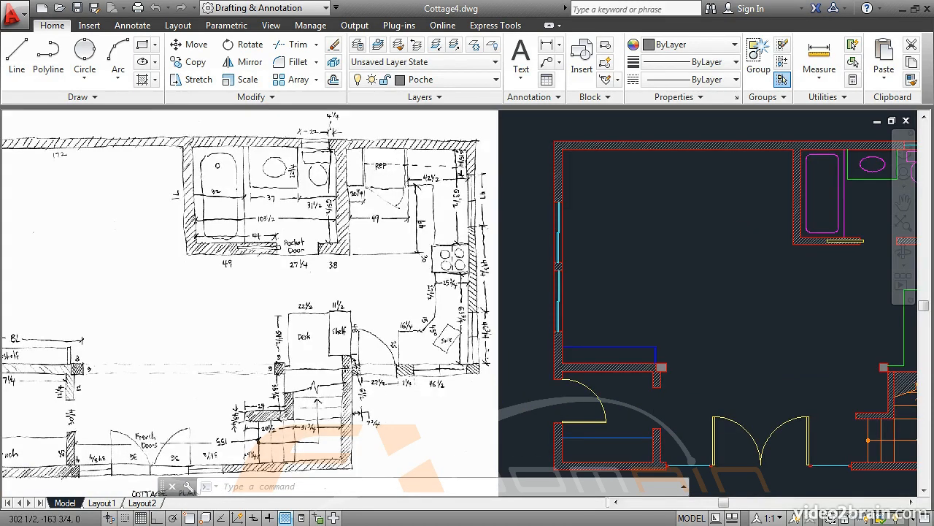
scroll(216, 264, up, 6)
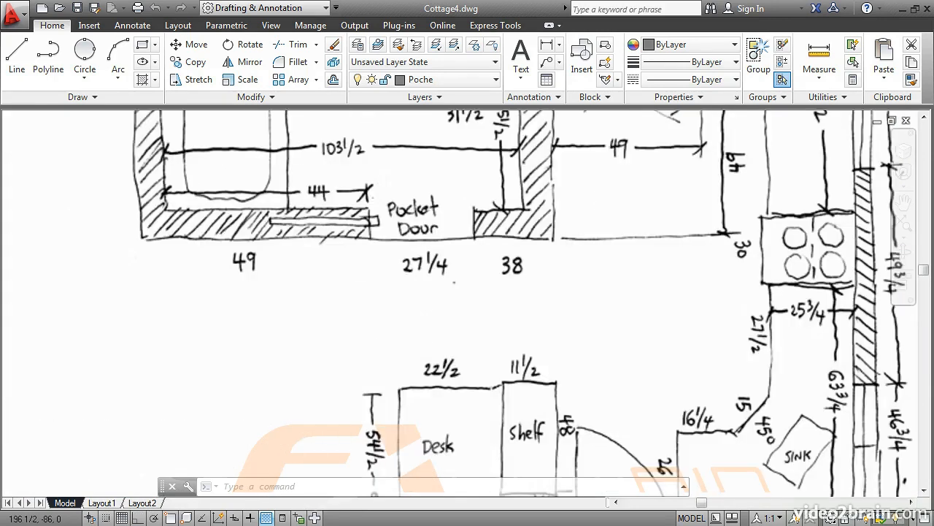
scroll(216, 263, up, 2)
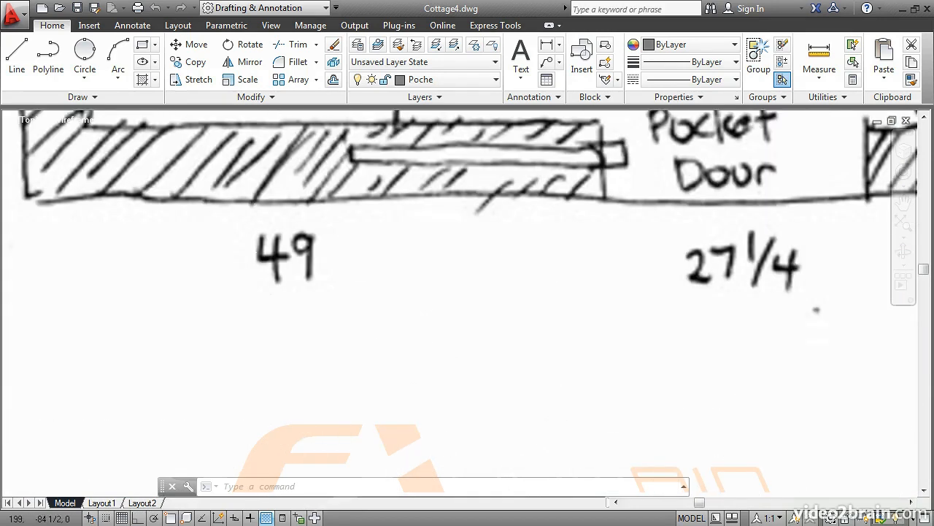
middle_drag(237, 254, 301, 311)
scroll(296, 288, up, 2)
scroll(297, 287, up, 2)
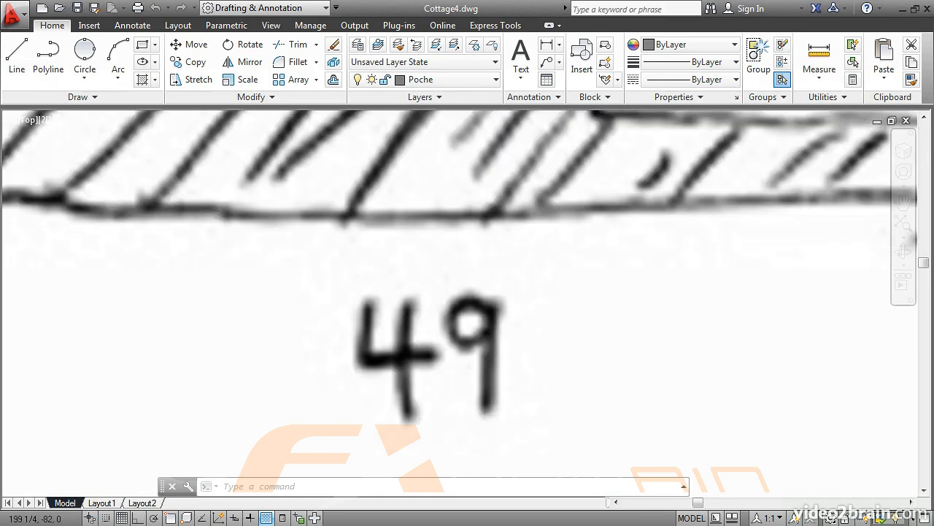
scroll(307, 292, up, 2)
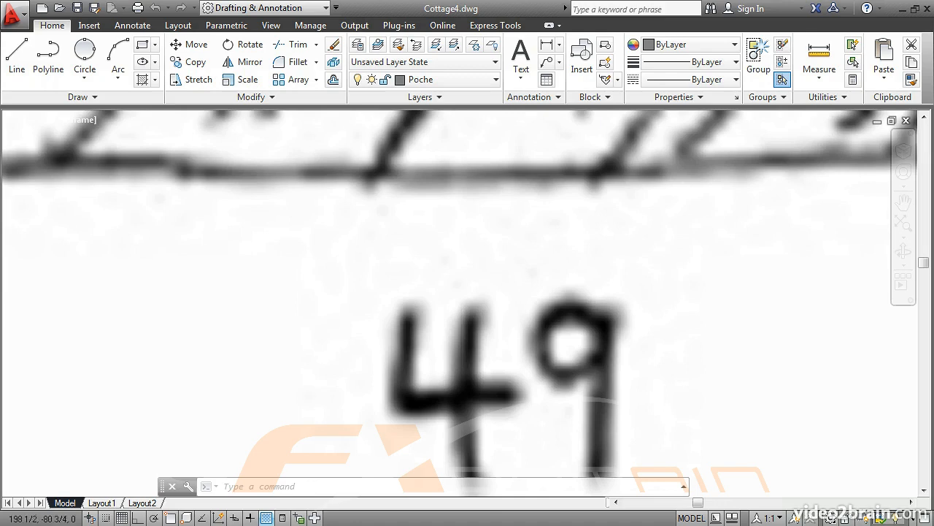
mouse_move(244, 179)
middle_down()
mouse_move(259, 211)
mouse_move(303, 259)
middle_up()
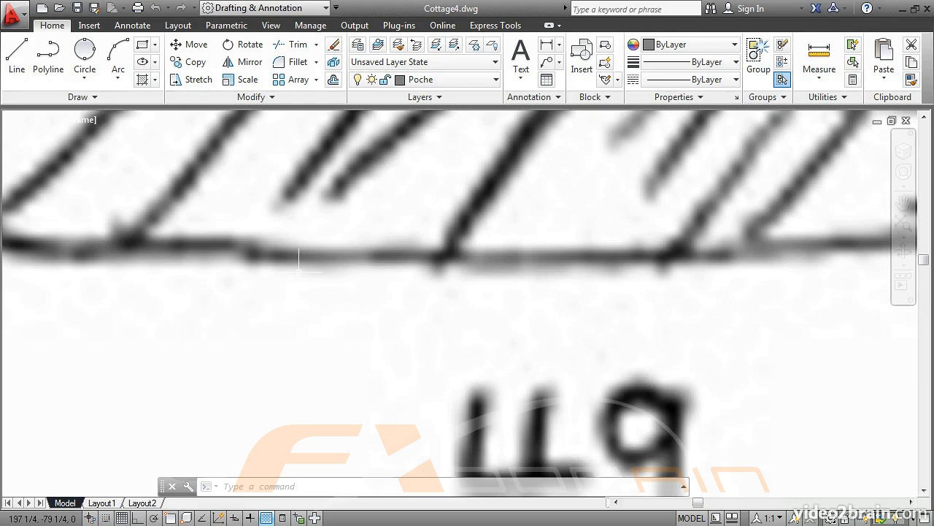
scroll(299, 263, down, 5)
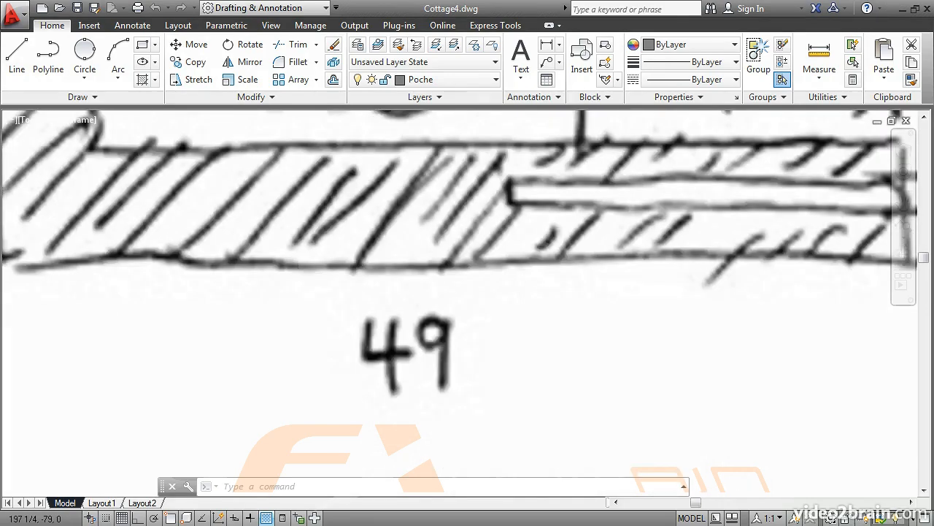
scroll(298, 268, down, 6)
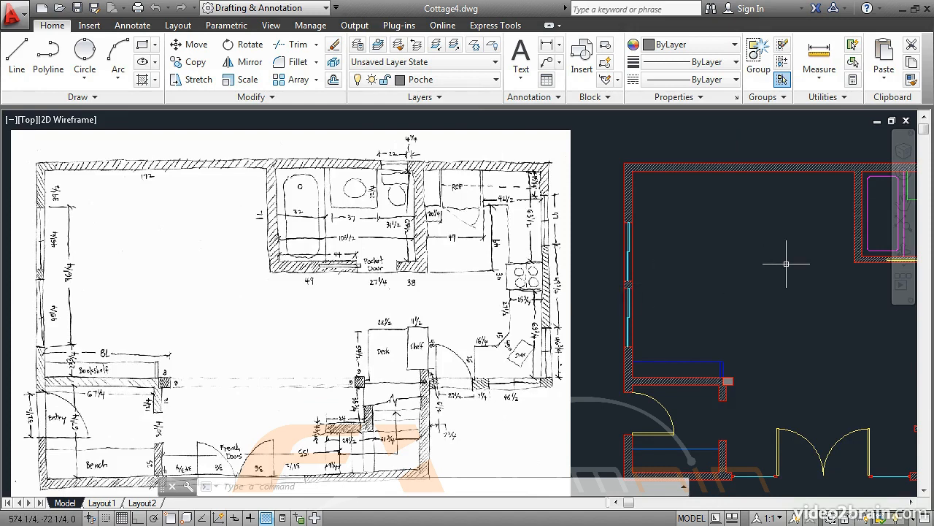
Examine the matching bathroom wall corner beside the pocket door in the drafted vector plan up close.
mouse_move(786, 264)
middle_down()
mouse_move(555, 271)
mouse_move(482, 244)
middle_up()
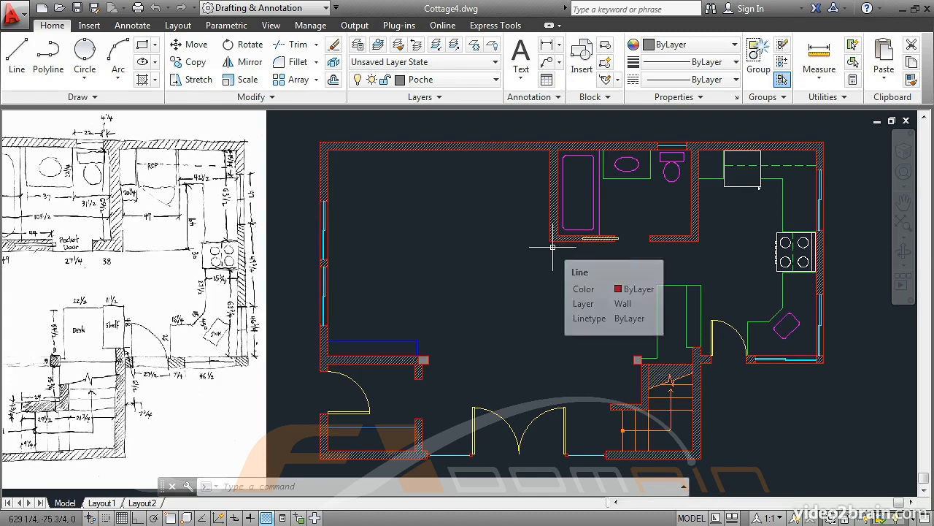
scroll(554, 246, up, 2)
scroll(553, 245, up, 4)
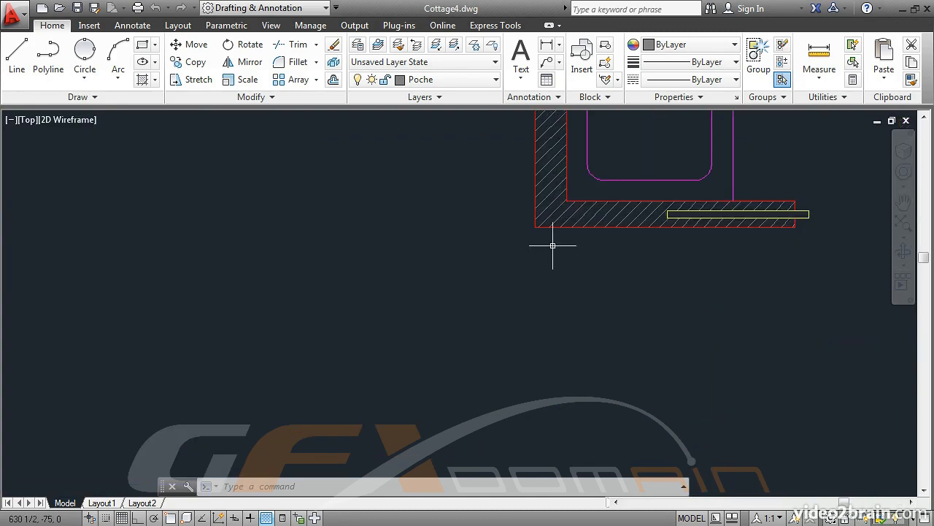
middle_drag(557, 238, 479, 298)
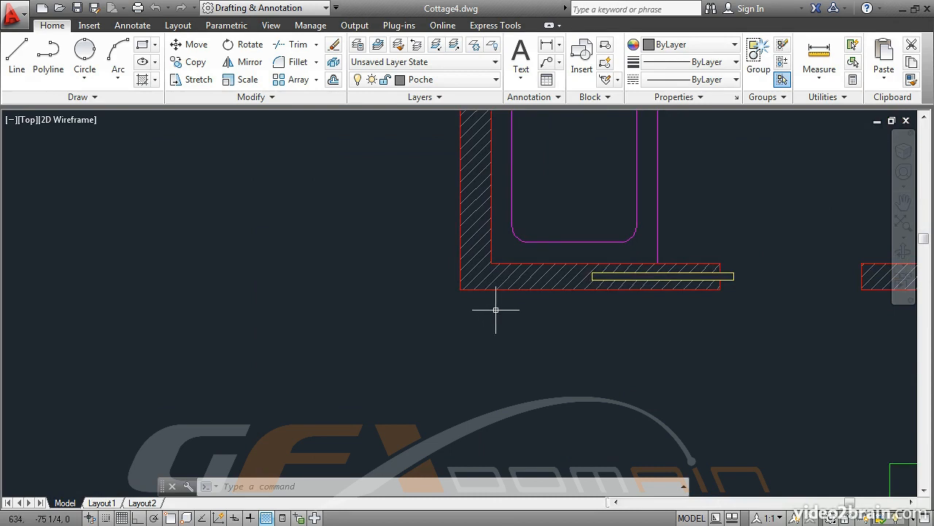
scroll(495, 310, up, 2)
scroll(495, 309, up, 2)
mouse_move(496, 294)
middle_down()
mouse_move(436, 327)
mouse_move(406, 362)
middle_up()
scroll(298, 338, up, 4)
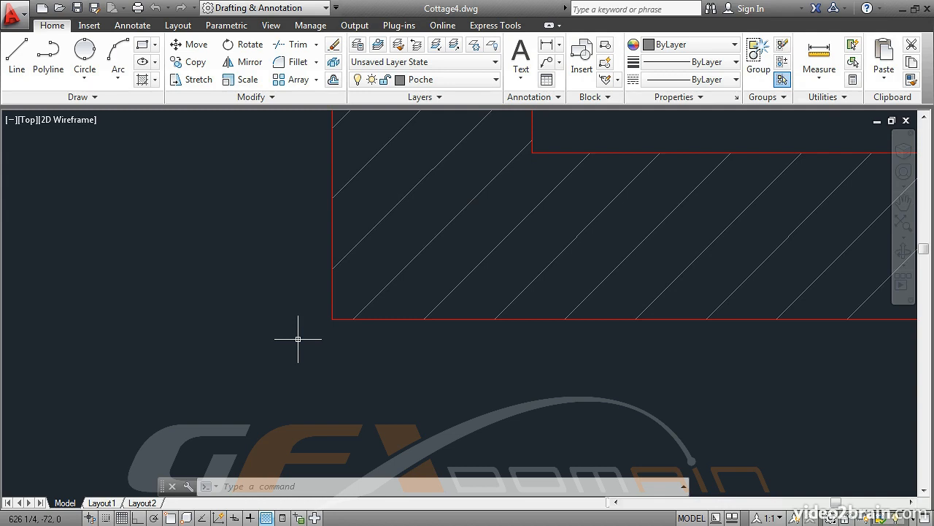
Inspect the general and geometry properties of the bathroom's lower outer wall line, then deselect it and close the Properties palette.
click(378, 319)
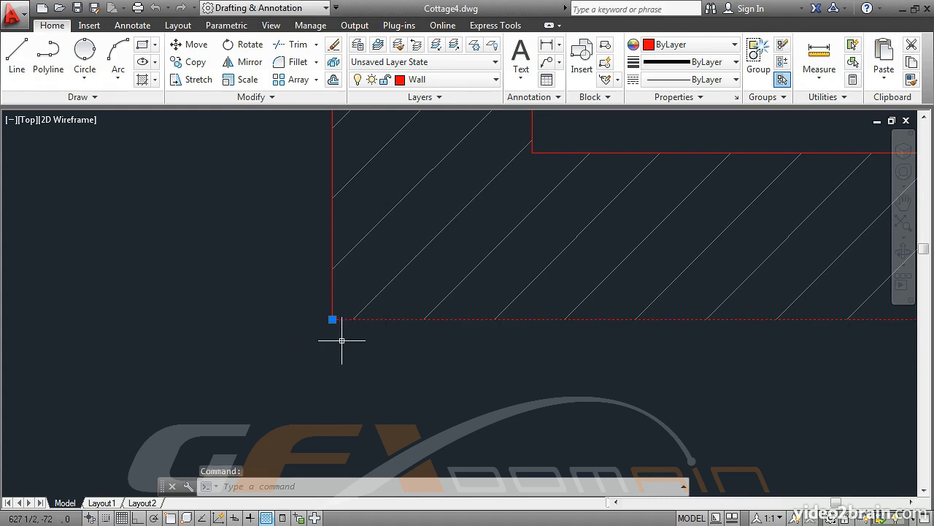
right_click(261, 292)
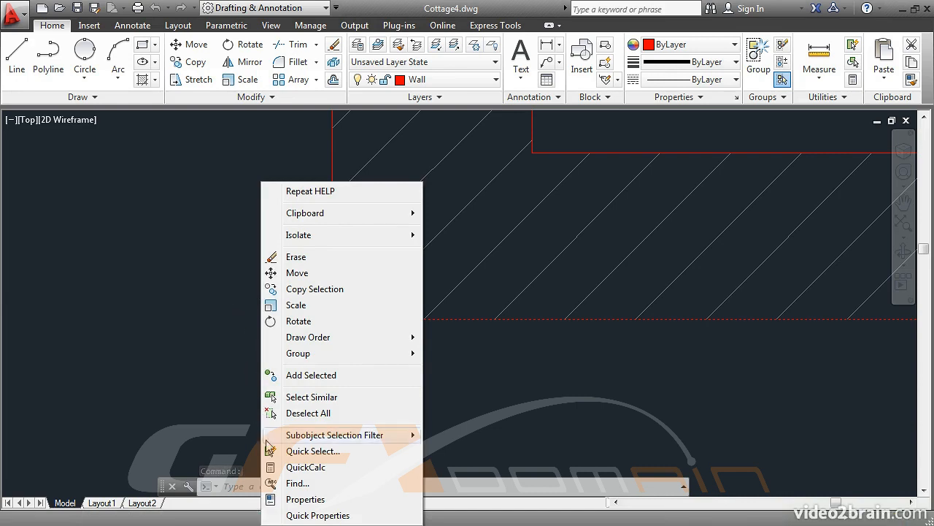
click(271, 498)
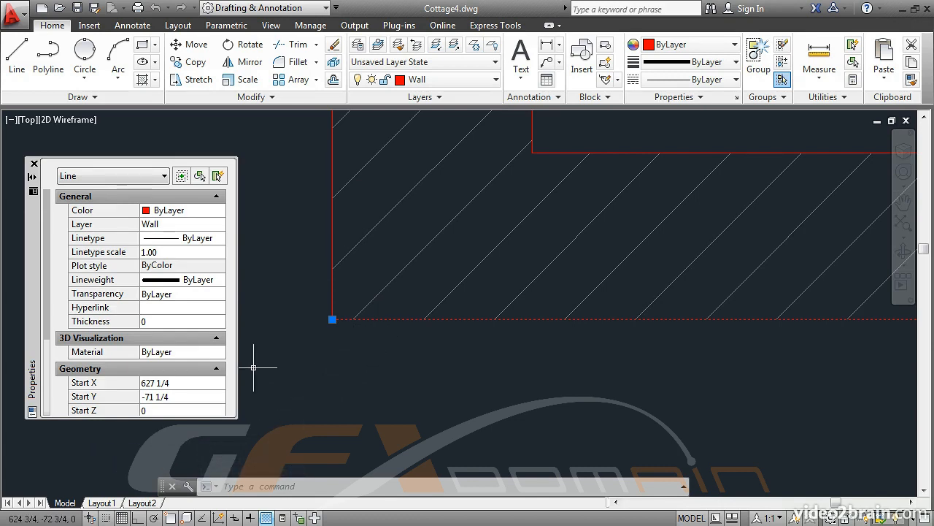
scroll(45, 307, down, 3)
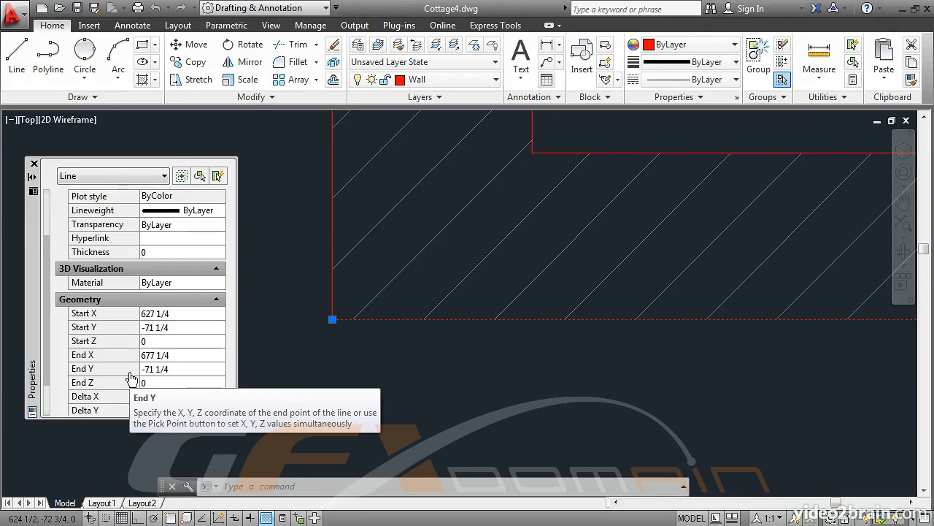
middle_click(279, 333)
middle_click(280, 333)
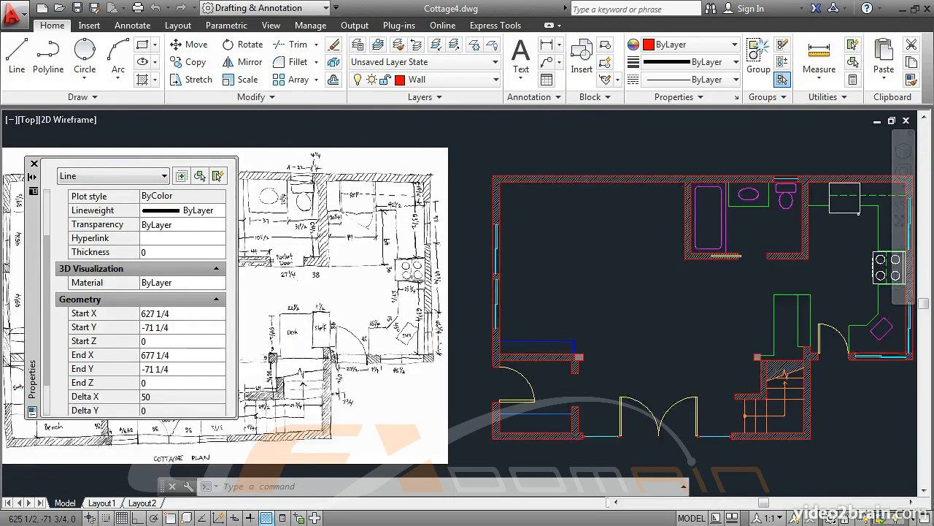
key(Escape)
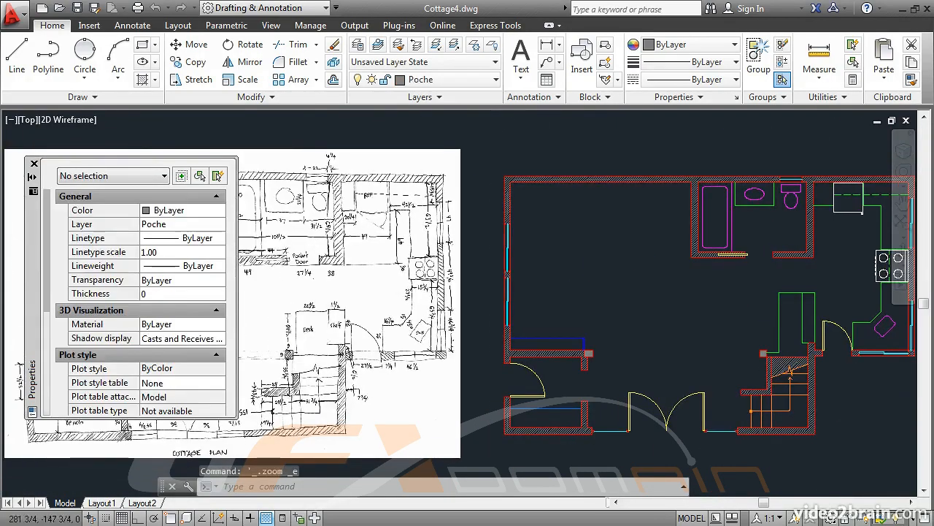
click(34, 164)
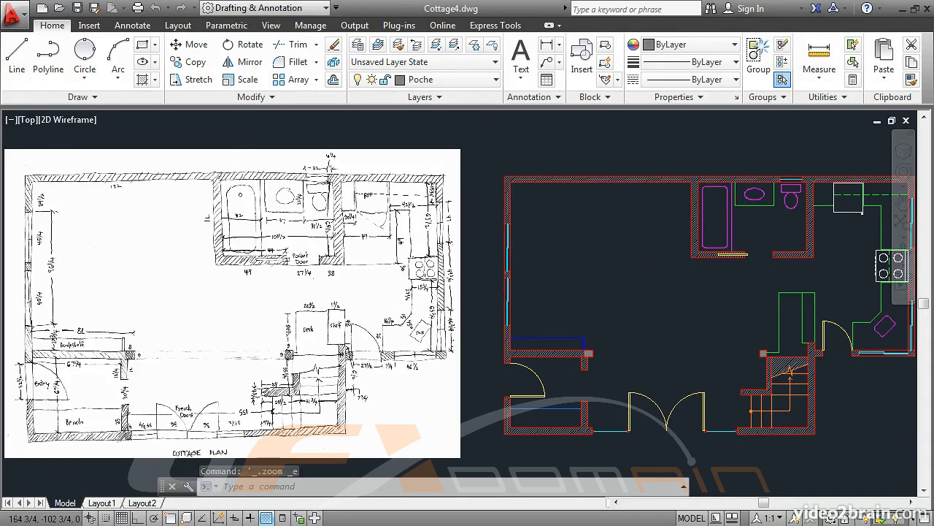